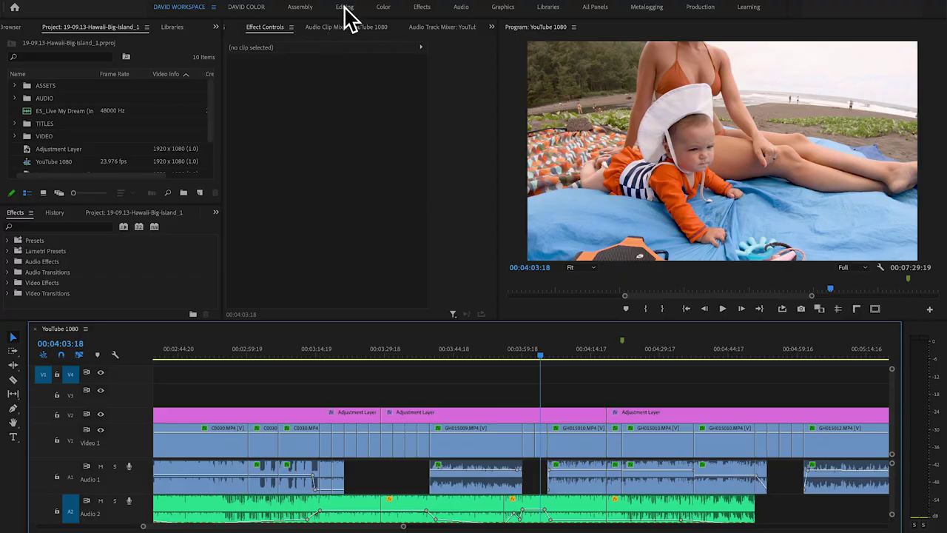
Step: Try the Editing workspace, settle on the Assembly workspace and narrow its Project panel
{"action": "left_click", "coordinate": [343, 8]}
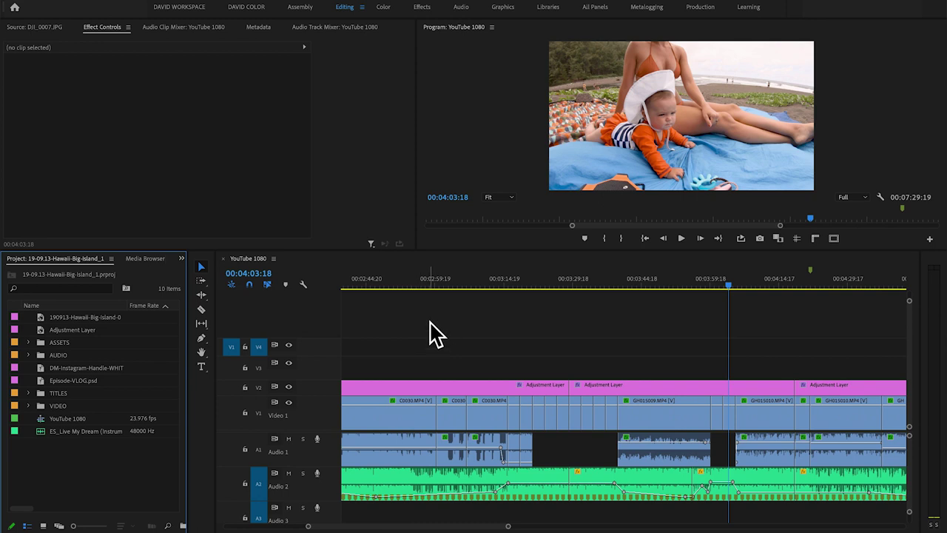
{"action": "left_click", "coordinate": [300, 7]}
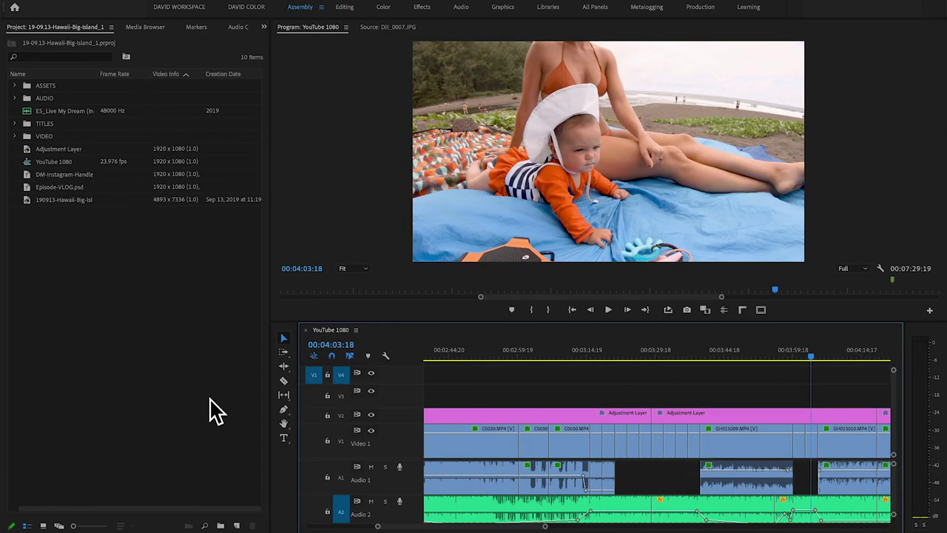
{"action": "left_click_drag", "start_coordinate": [272, 343], "coordinate": [221, 340]}
{"action": "left_click_drag", "start_coordinate": [300, 355], "coordinate": [249, 355]}
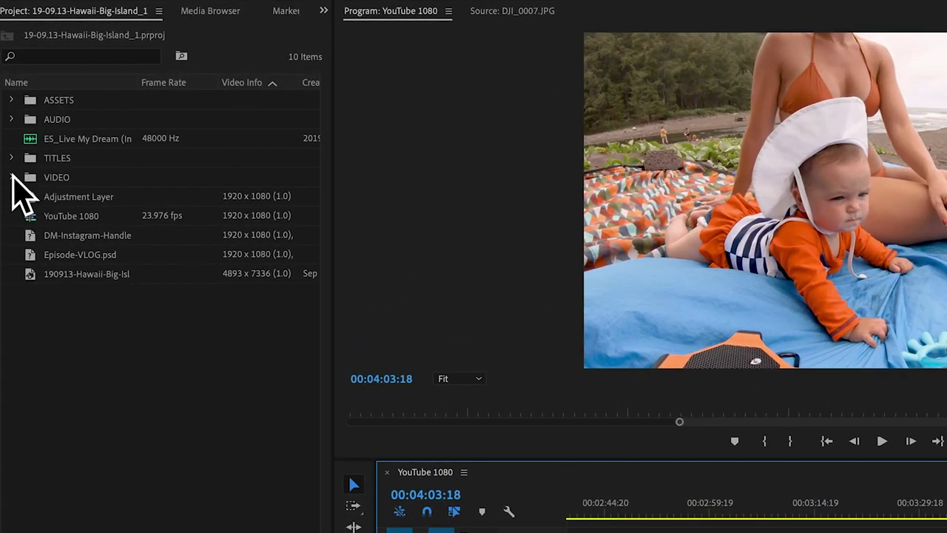
Step: Expand the VIDEO bin and its RX100VI, Mavic, INSTA360, GoPro7 and A7R2 sub-bins to see their clips
{"action": "left_click", "coordinate": [14, 136]}
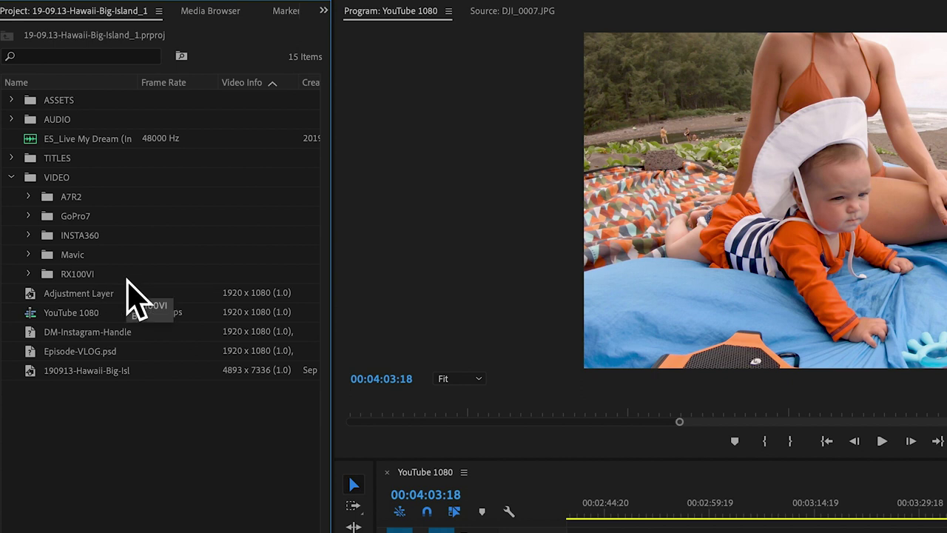
{"action": "left_click", "coordinate": [28, 274]}
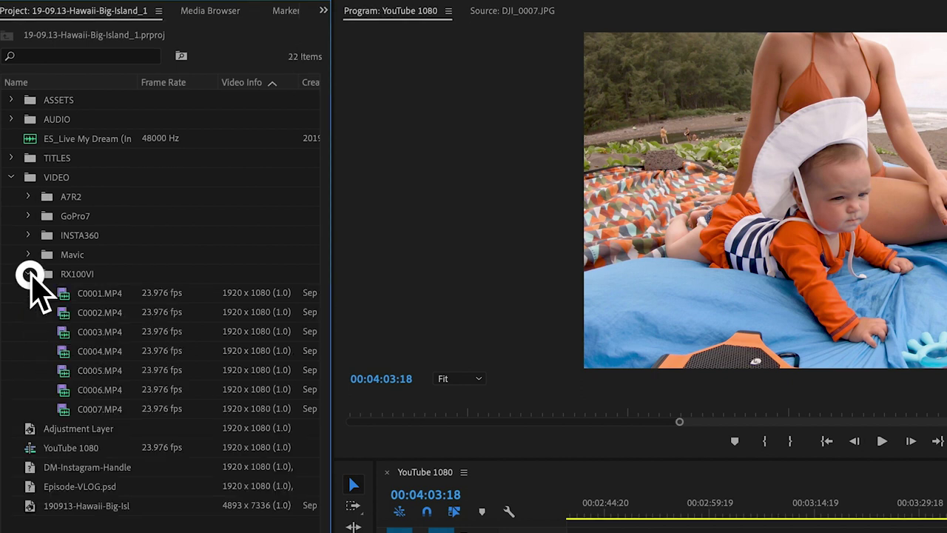
{"action": "left_click", "coordinate": [28, 254]}
{"action": "left_click", "coordinate": [28, 234]}
{"action": "left_click", "coordinate": [28, 215]}
{"action": "left_click", "coordinate": [28, 196]}
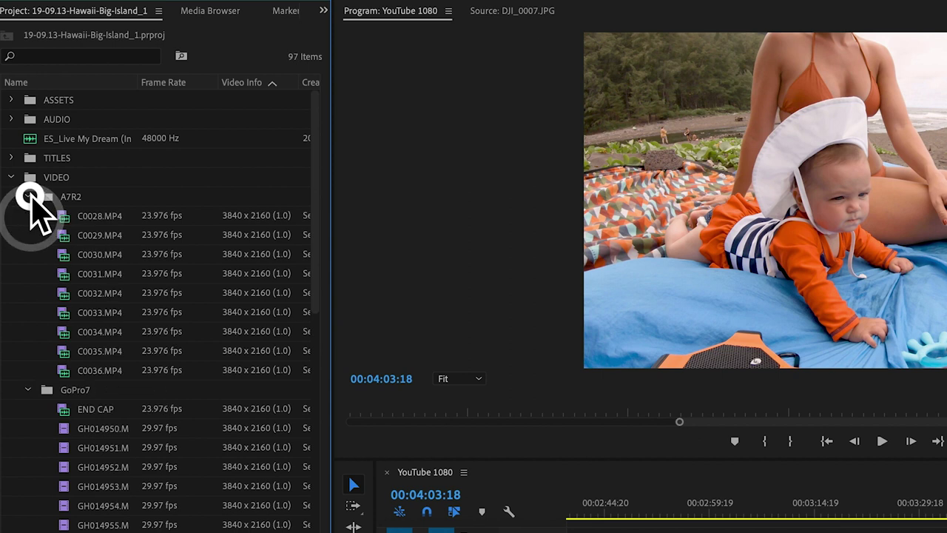
{"action": "left_click", "coordinate": [95, 217]}
{"action": "left_click", "coordinate": [101, 237]}
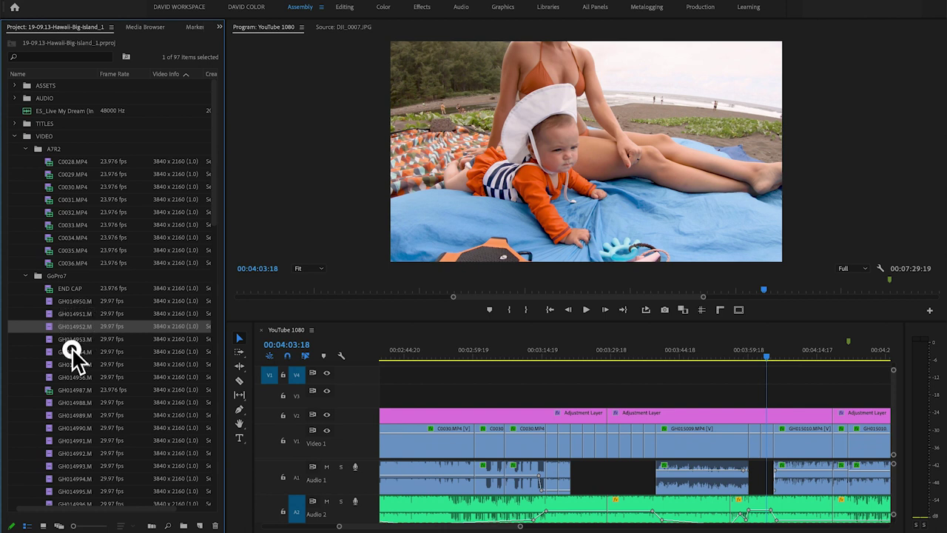
{"action": "left_click", "coordinate": [76, 353]}
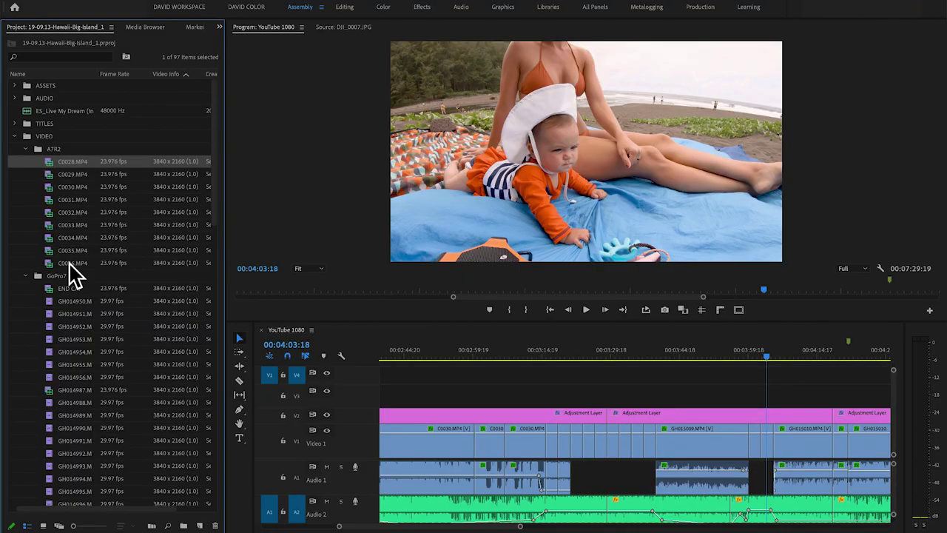
Step: Move all clips from the A7R2 and GoPro7 bins directly into the parent VIDEO bin
{"action": "left_click", "coordinate": [70, 264], "text": "shift"}
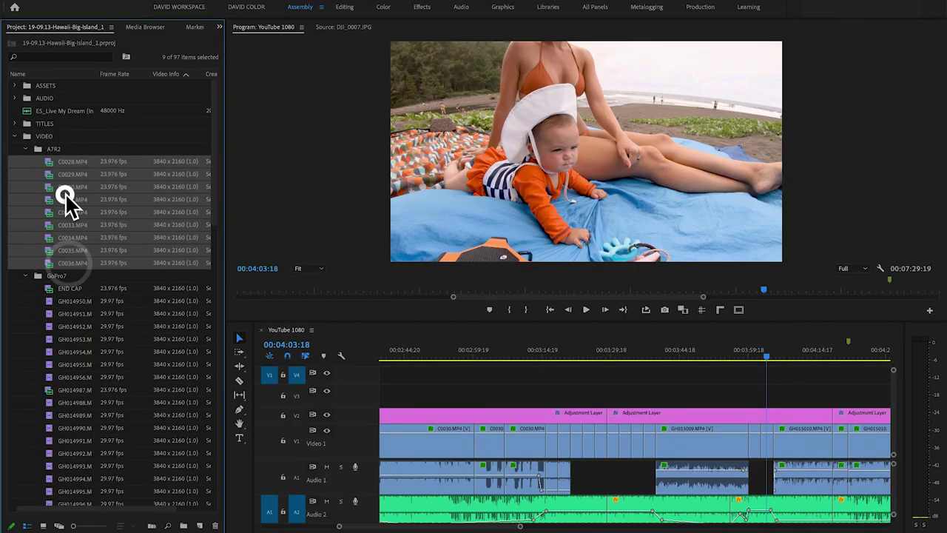
{"action": "left_click_drag", "start_coordinate": [43, 136], "coordinate": [44, 136]}
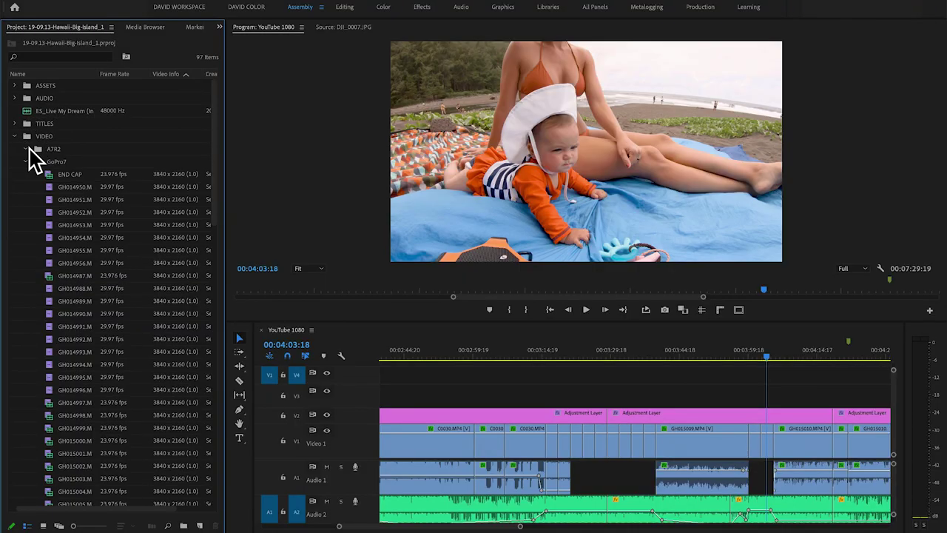
{"action": "left_click", "coordinate": [66, 180]}
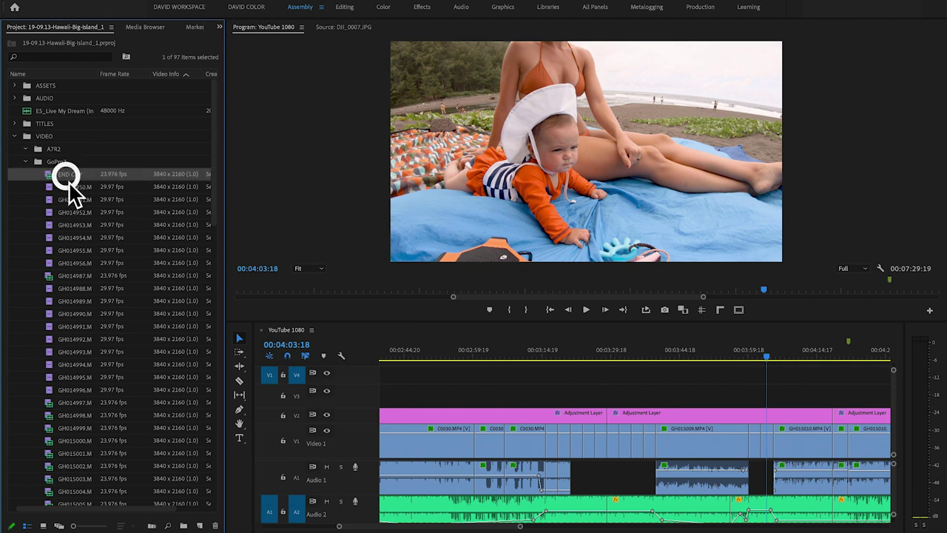
{"action": "scroll", "coordinate": [86, 205], "scroll_direction": "down", "scroll_amount": 10}
{"action": "left_click", "coordinate": [65, 213], "text": "shift"}
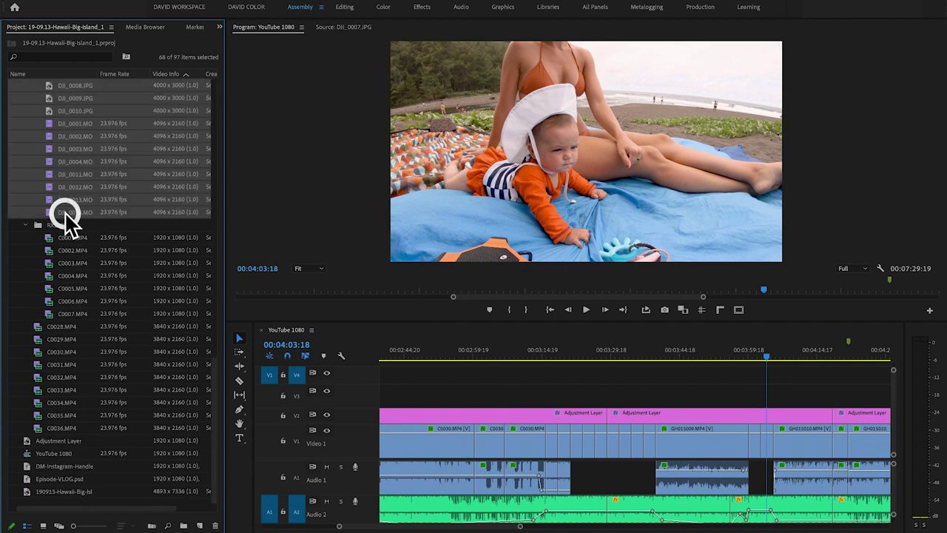
{"action": "scroll", "coordinate": [70, 224], "scroll_direction": "up", "scroll_amount": 10}
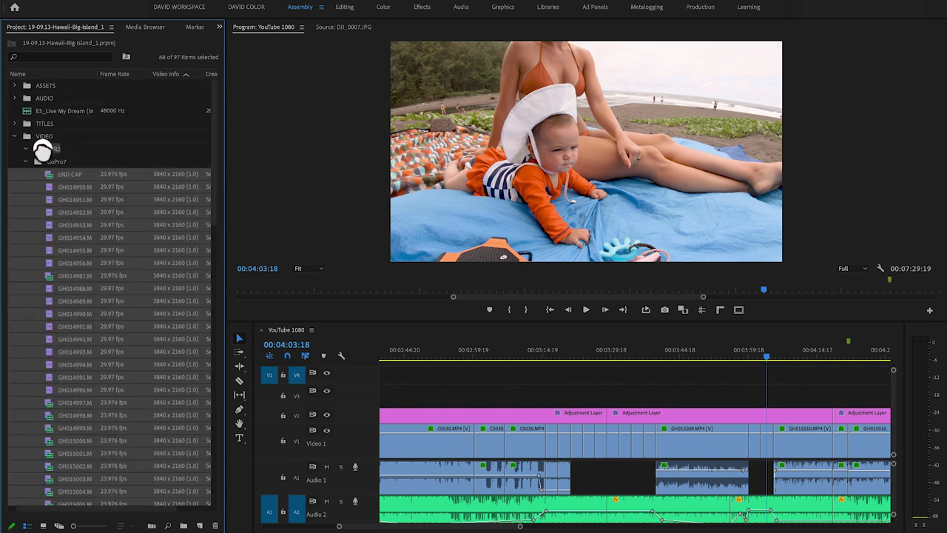
{"action": "left_click", "coordinate": [43, 140]}
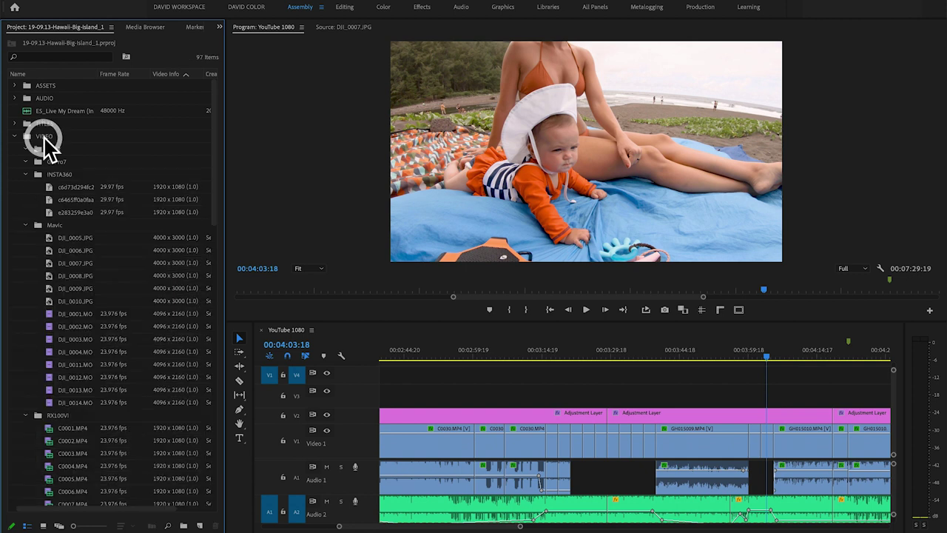
Step: Move all files from the Mavic and RX100VI bins directly into the parent VIDEO bin
{"action": "left_click", "coordinate": [64, 237]}
{"action": "left_click", "coordinate": [67, 401], "text": "shift"}
{"action": "left_click_drag", "start_coordinate": [77, 381], "coordinate": [59, 181]}
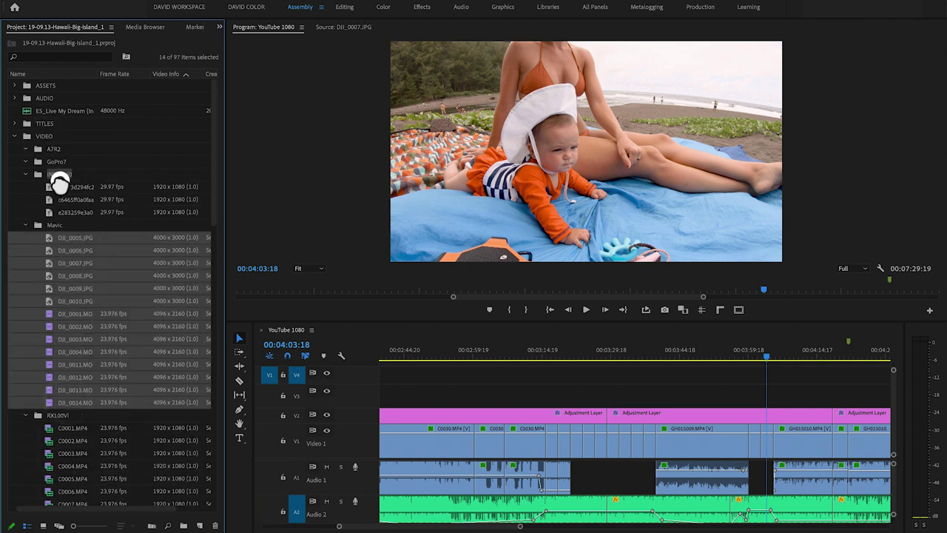
{"action": "left_click_drag", "start_coordinate": [48, 137], "coordinate": [48, 139]}
{"action": "left_click", "coordinate": [65, 250]}
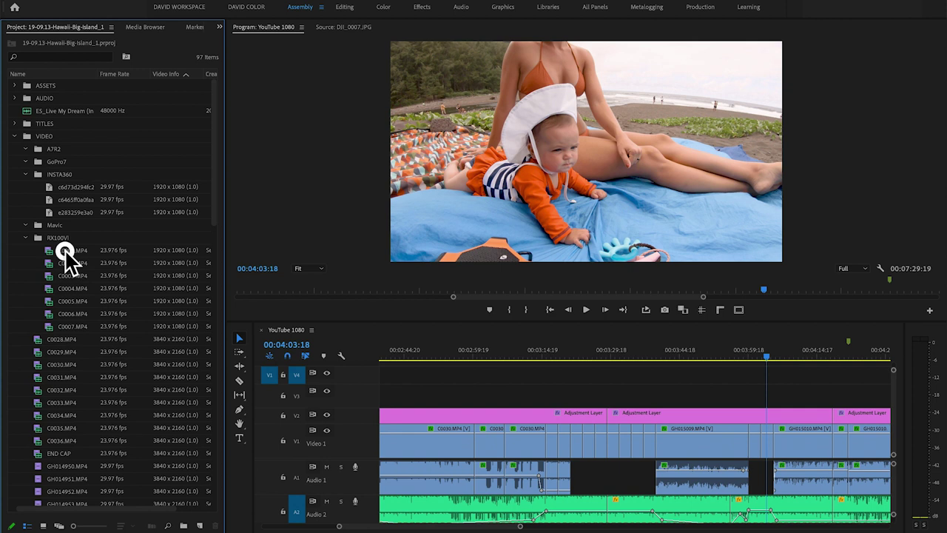
{"action": "left_click", "coordinate": [65, 325], "text": "shift"}
{"action": "left_click_drag", "start_coordinate": [65, 326], "coordinate": [39, 235]}
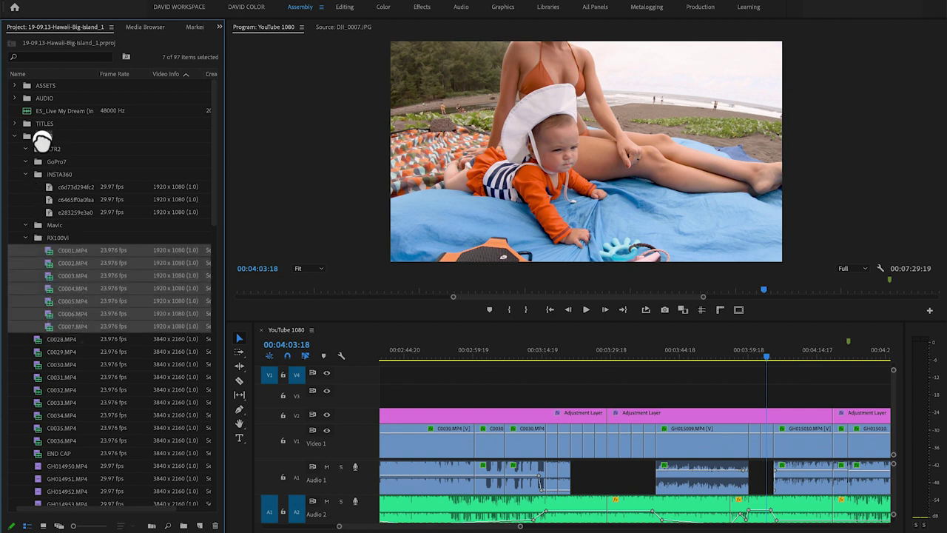
{"action": "left_click_drag", "start_coordinate": [42, 142], "coordinate": [42, 146]}
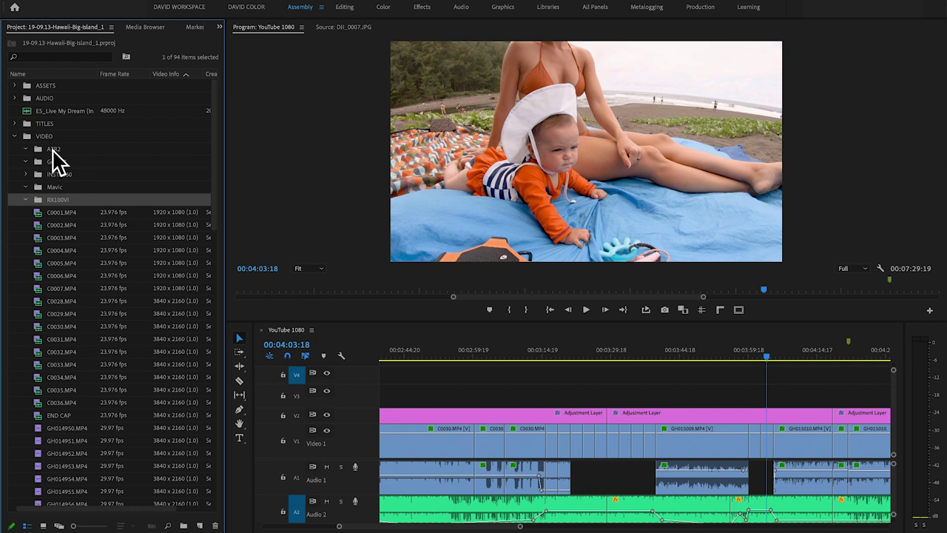
Step: Delete the A7R2, GoPro7, INSTA360, Mavic and RX100VI bins inside VIDEO, accepting the removal of their clip references
{"action": "left_click", "coordinate": [53, 153]}
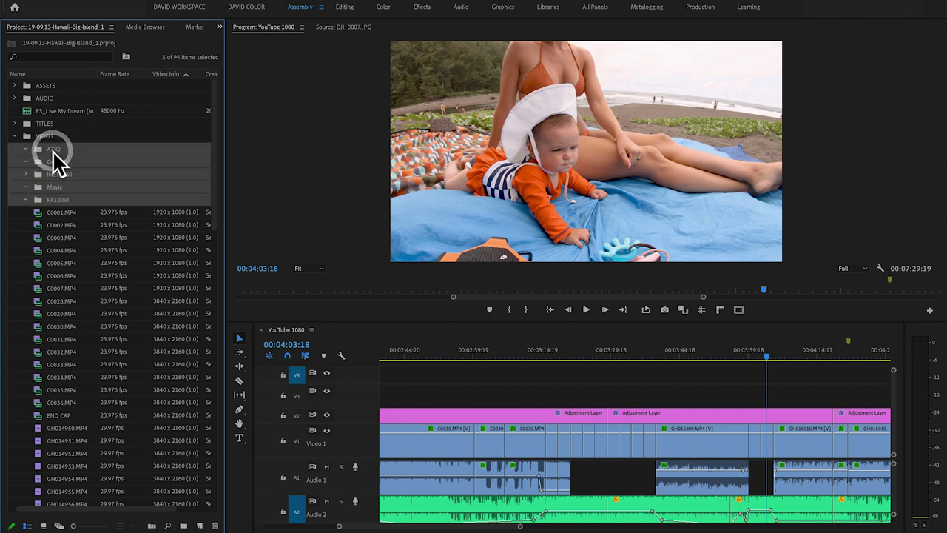
{"action": "right_click", "coordinate": [53, 154]}
{"action": "left_click", "coordinate": [79, 195]}
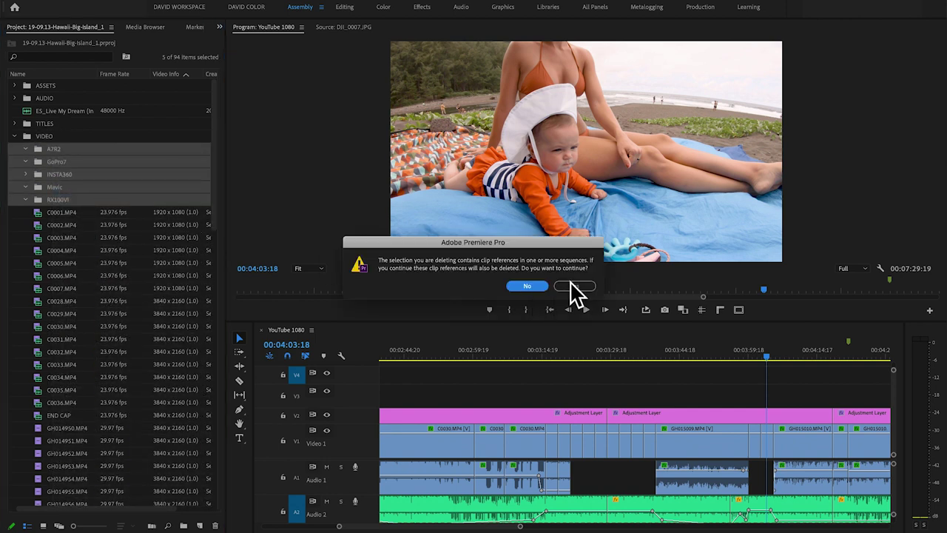
{"action": "left_click", "coordinate": [573, 286]}
{"action": "scroll", "coordinate": [106, 206], "scroll_direction": "down", "scroll_amount": 15}
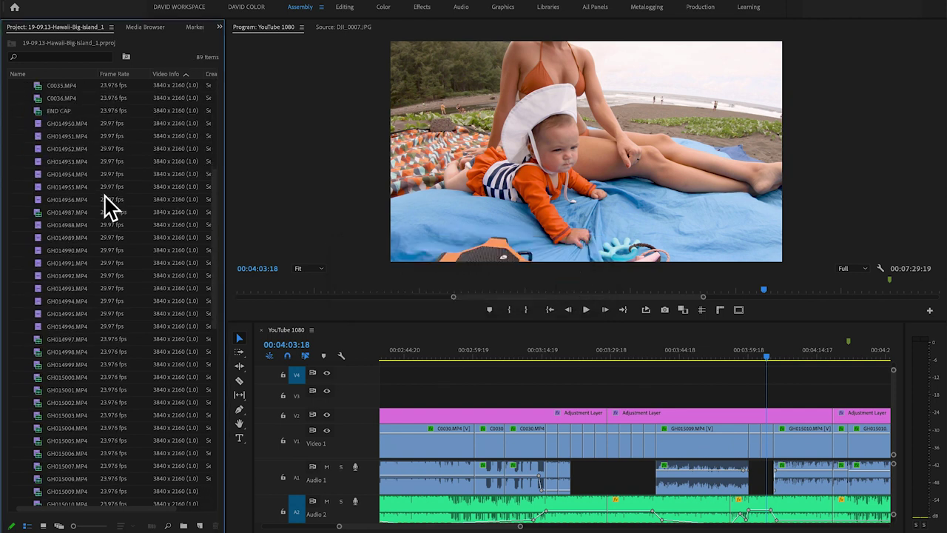
{"action": "scroll", "coordinate": [106, 355], "scroll_direction": "up", "scroll_amount": 15}
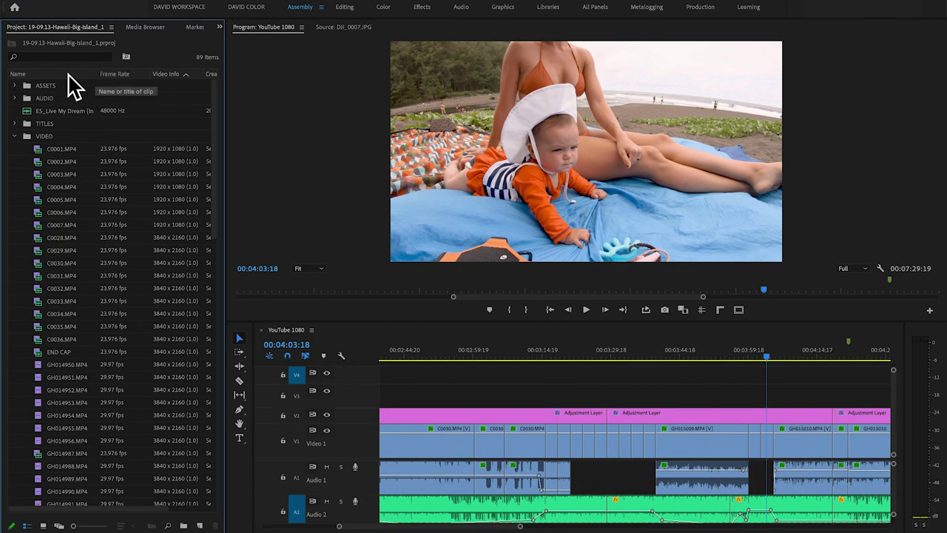
Step: Enable all Premiere Pro Project Metadata and Basic properties in the Project panel's metadata display
{"action": "right_click", "coordinate": [68, 76]}
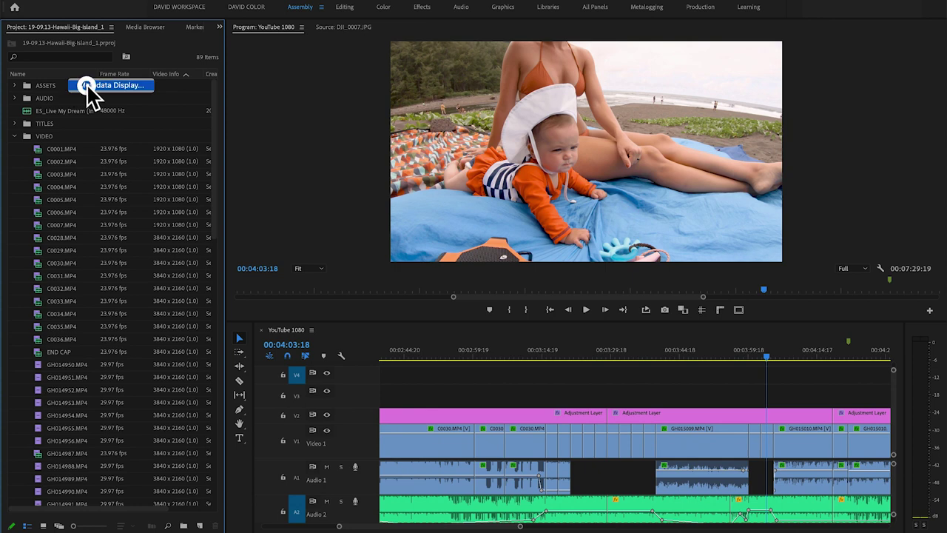
{"action": "left_click", "coordinate": [87, 87]}
{"action": "left_click_drag", "start_coordinate": [244, 40], "coordinate": [288, 48]}
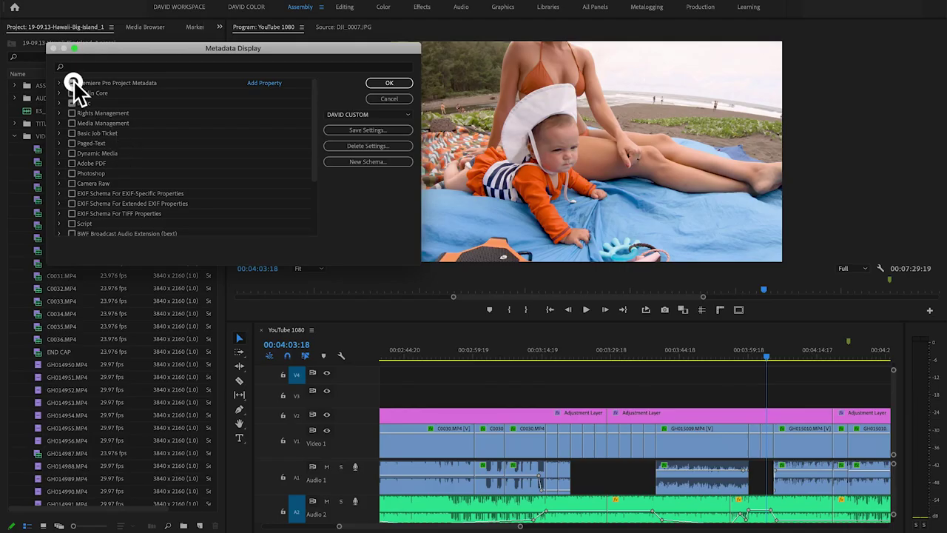
{"action": "left_click", "coordinate": [71, 83]}
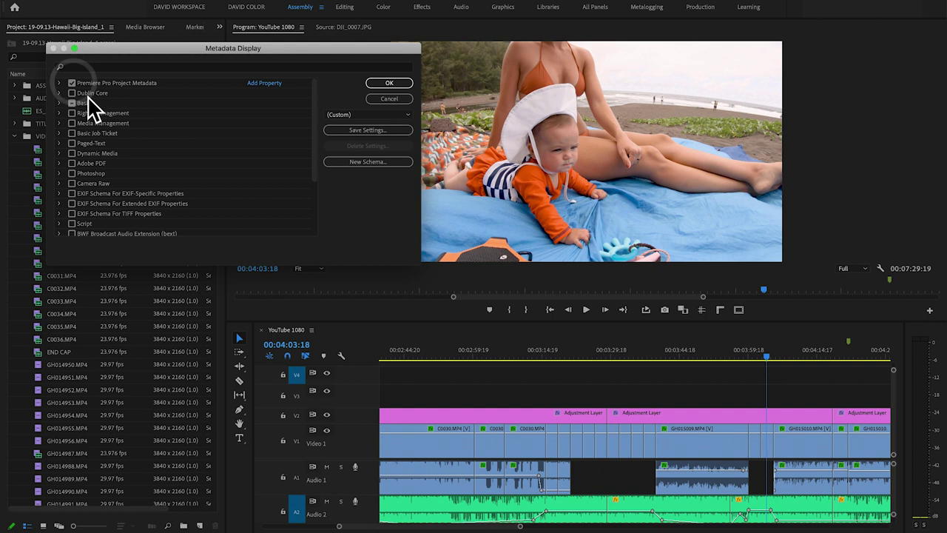
{"action": "left_click", "coordinate": [72, 103]}
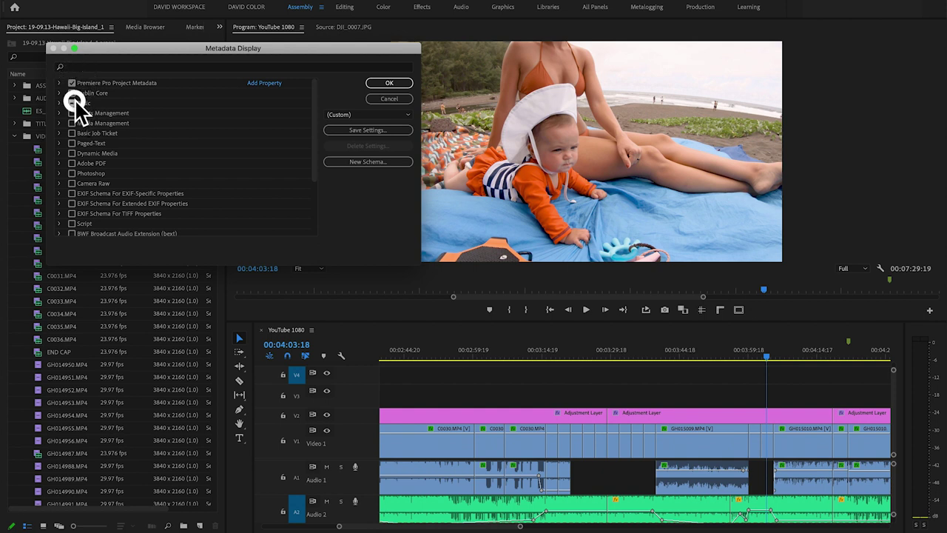
{"action": "left_click", "coordinate": [379, 83]}
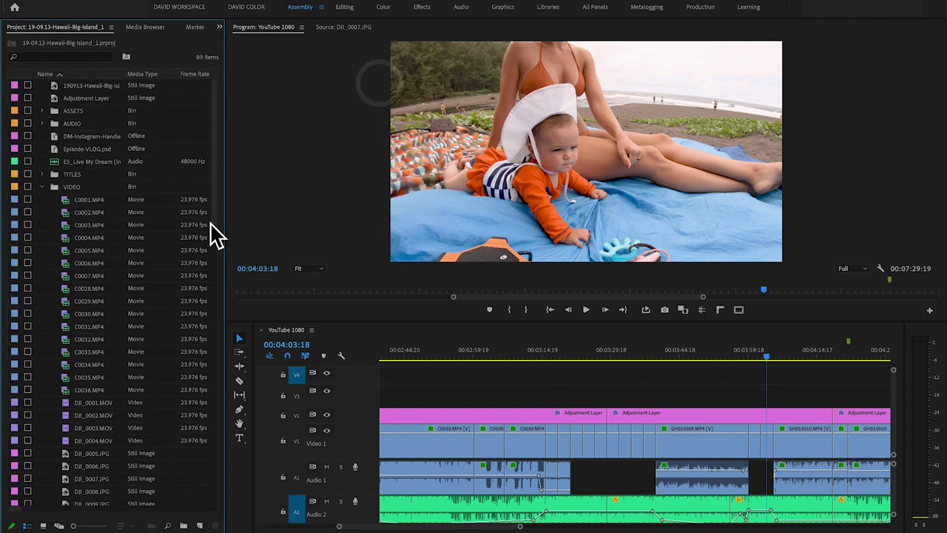
Step: Widen the Project panel and look through its metadata columns
{"action": "left_click_drag", "start_coordinate": [224, 220], "coordinate": [525, 211]}
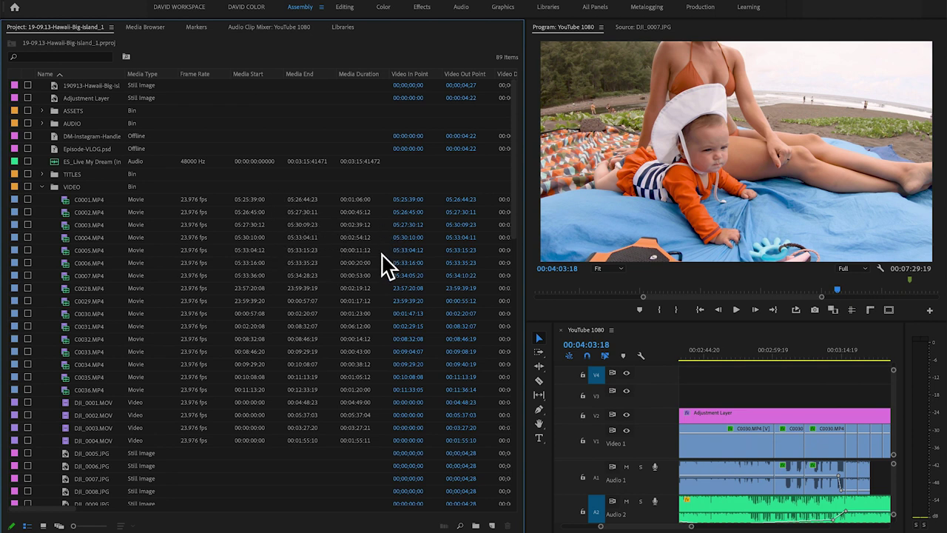
{"action": "scroll", "coordinate": [448, 264], "scroll_direction": "right", "scroll_amount": 10}
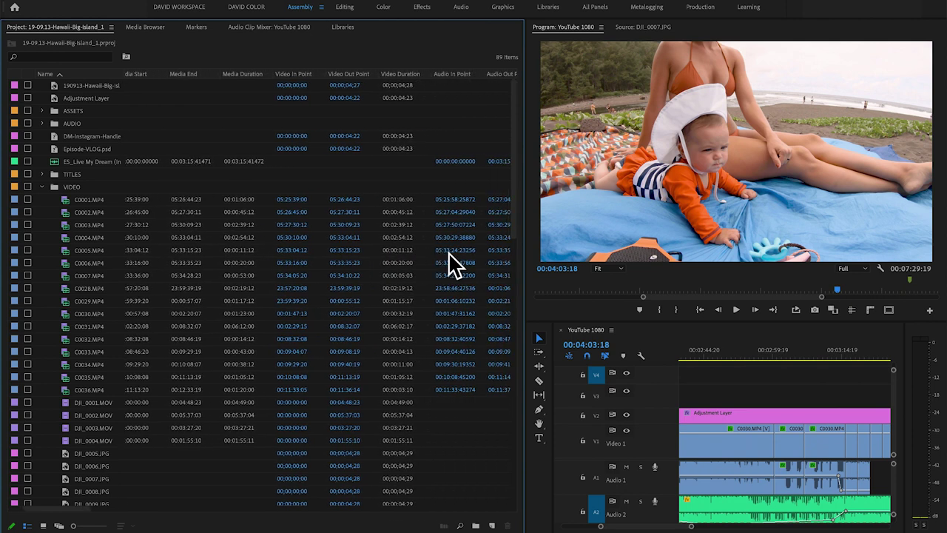
{"action": "scroll", "coordinate": [449, 264], "scroll_direction": "right", "scroll_amount": 3}
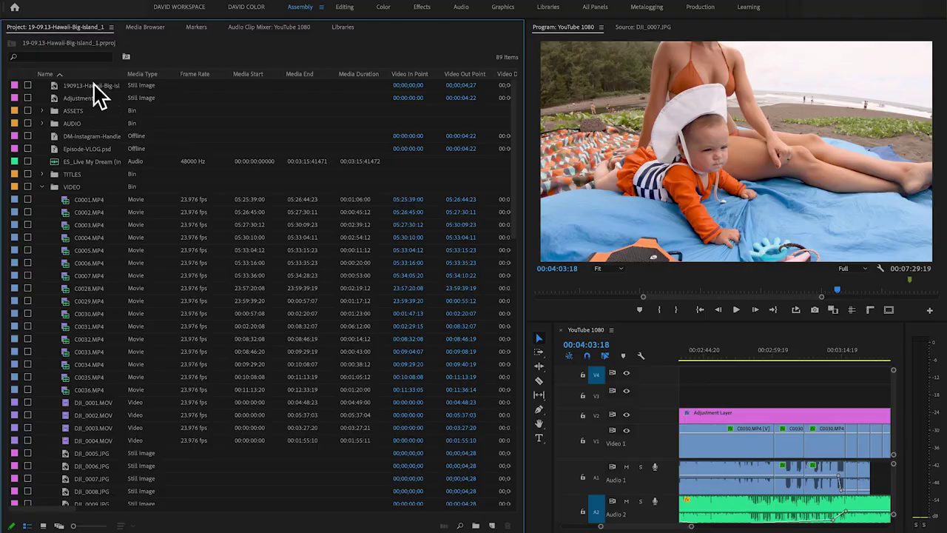
Step: Reopen the metadata display settings and deselect all Premiere Pro Project Metadata properties
{"action": "right_click", "coordinate": [89, 75]}
{"action": "left_click", "coordinate": [105, 86]}
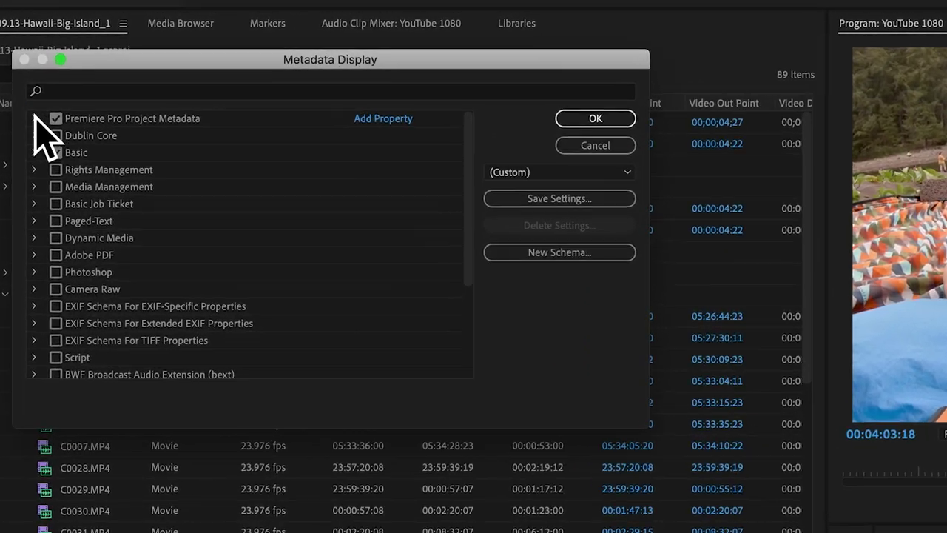
{"action": "left_click", "coordinate": [59, 83]}
{"action": "scroll", "coordinate": [135, 242], "scroll_direction": "down", "scroll_amount": 5}
{"action": "scroll", "coordinate": [135, 242], "scroll_direction": "up", "scroll_amount": 5}
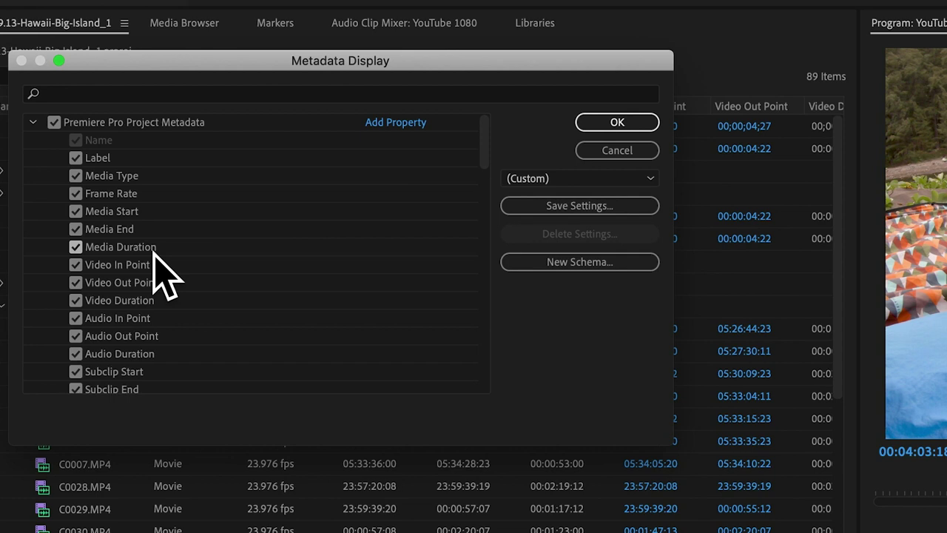
{"action": "left_click", "coordinate": [52, 122]}
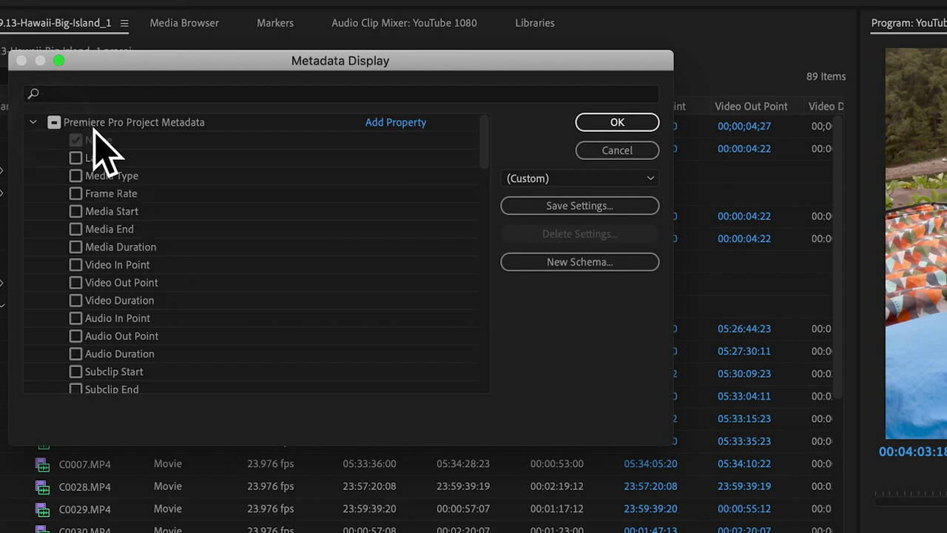
Step: Enable Frame Rate and one more property further down the Premiere Pro Project Metadata list
{"action": "left_click", "coordinate": [76, 193]}
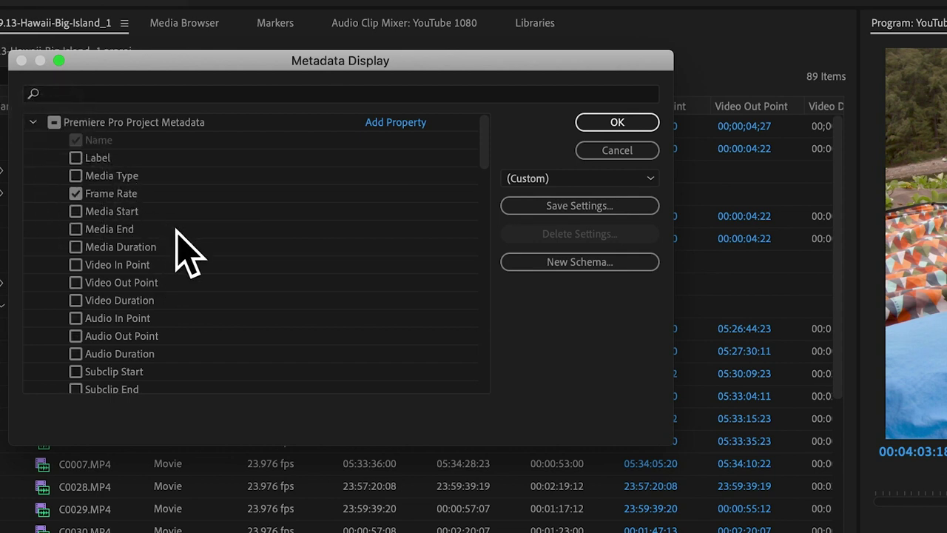
{"action": "scroll", "coordinate": [182, 244], "scroll_direction": "down", "scroll_amount": 1}
{"action": "scroll", "coordinate": [185, 252], "scroll_direction": "down", "scroll_amount": 4}
{"action": "left_click", "coordinate": [76, 336]}
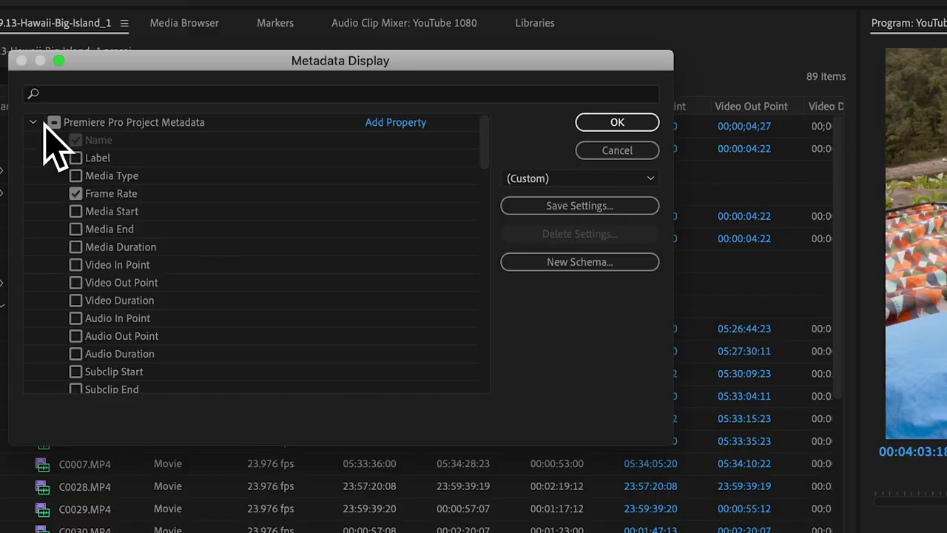
Step: Clear all Basic metadata properties, enable only Creation Date in that group, and apply the metadata display settings
{"action": "left_click", "coordinate": [31, 121]}
{"action": "left_click", "coordinate": [31, 158]}
{"action": "left_click", "coordinate": [54, 158]}
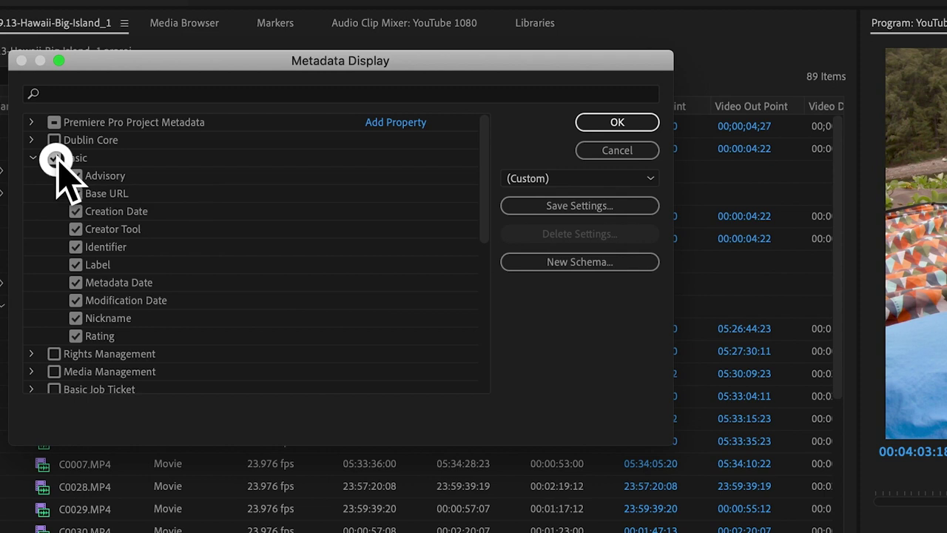
{"action": "left_click", "coordinate": [55, 158]}
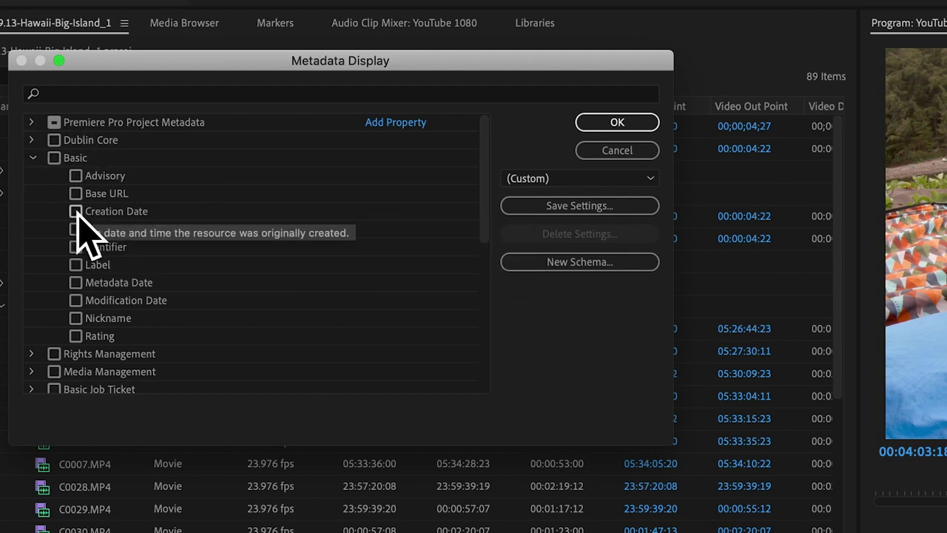
{"action": "left_click", "coordinate": [76, 210]}
{"action": "left_click", "coordinate": [617, 122]}
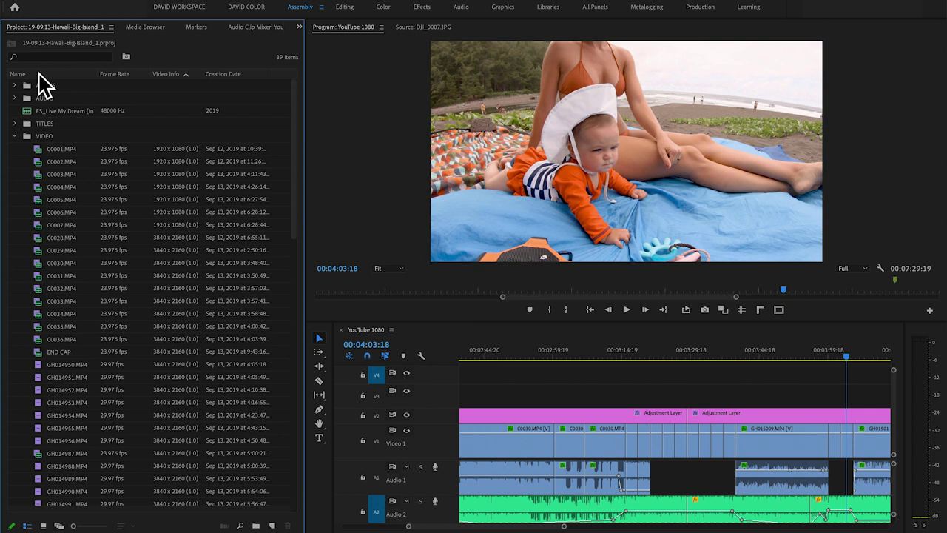
Step: Sort the project items by Name in ascending and descending order, and finish with an ascending sort by Creation Date
{"action": "left_click", "coordinate": [39, 73]}
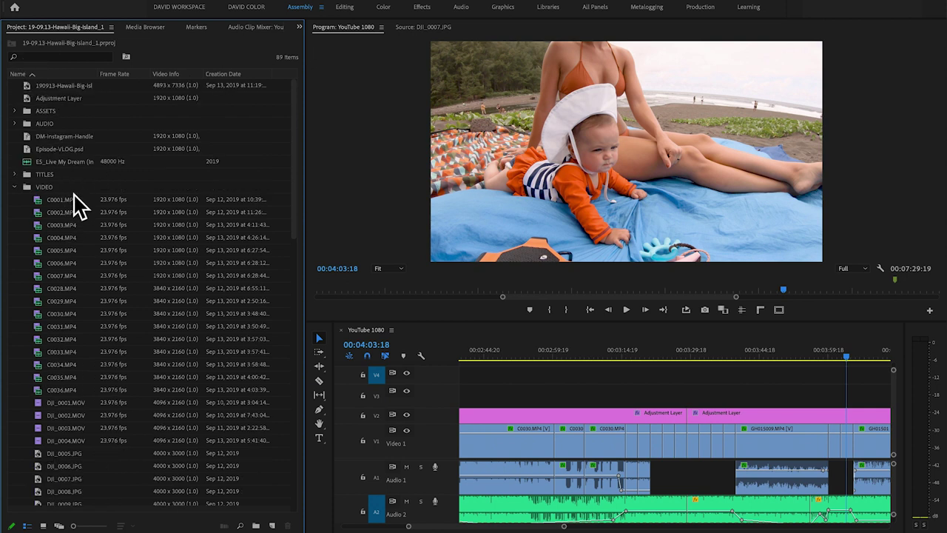
{"action": "left_click", "coordinate": [54, 75]}
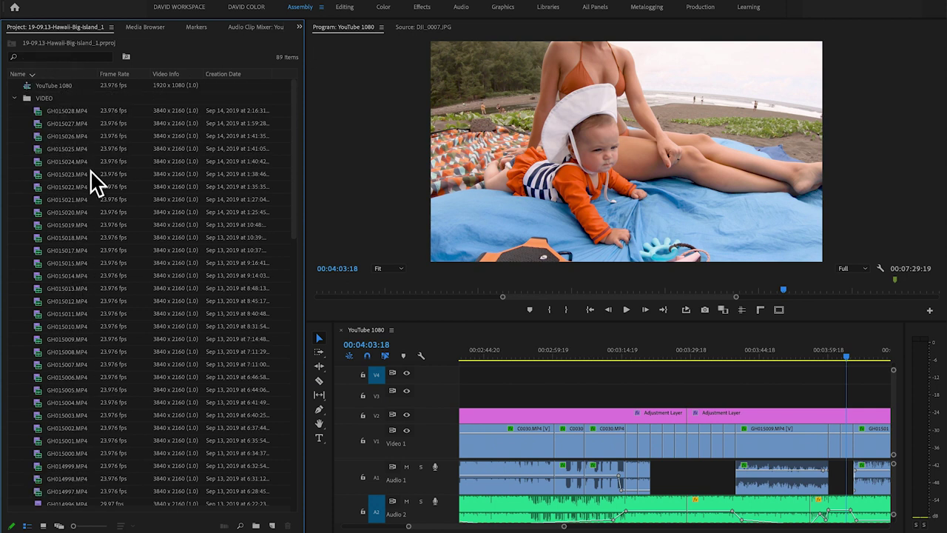
{"action": "left_click", "coordinate": [52, 77]}
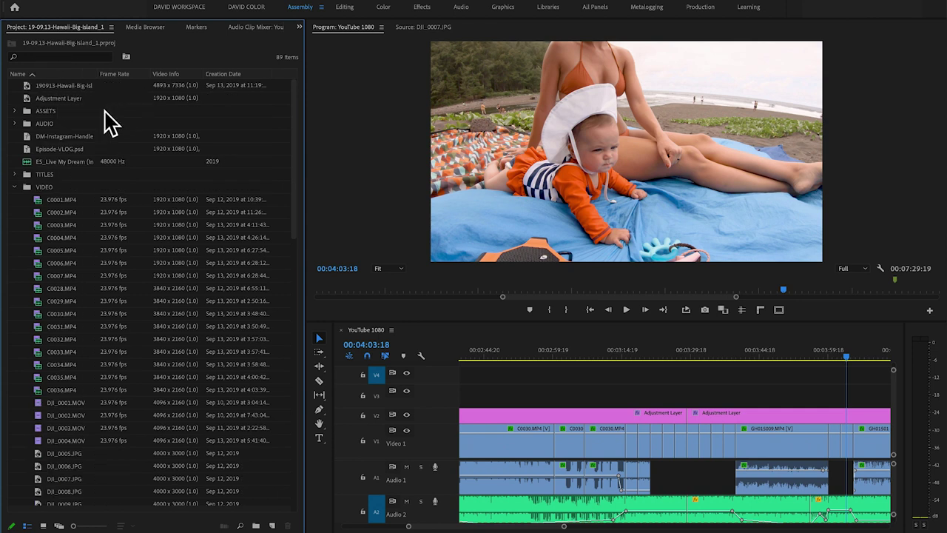
{"action": "left_click", "coordinate": [235, 75]}
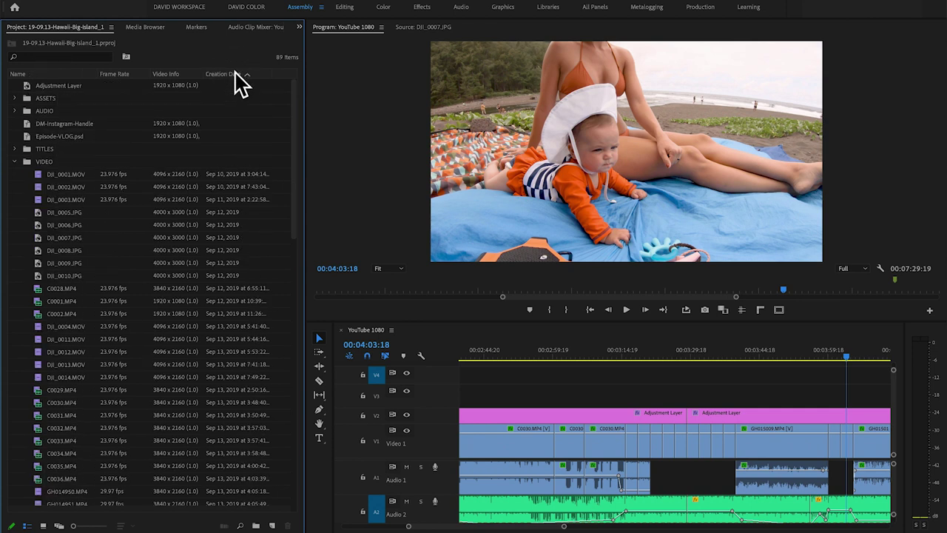